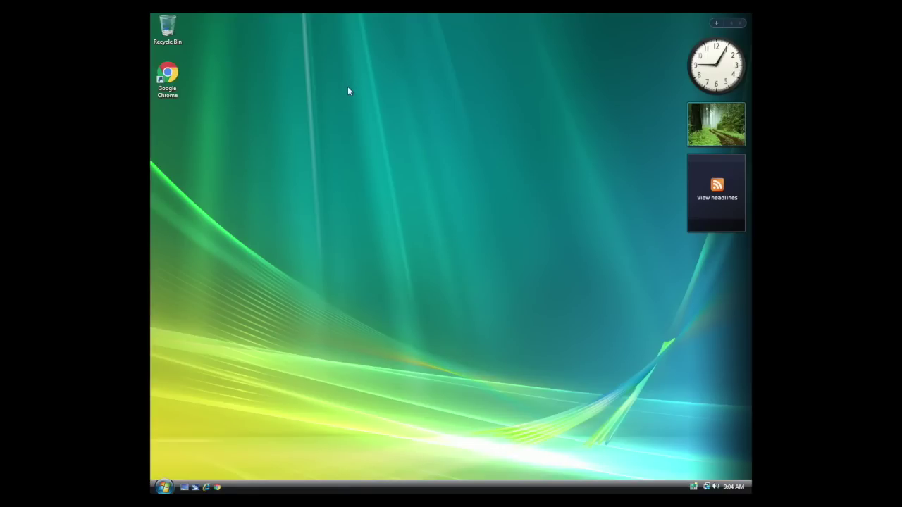
Step: Restart the Vista PC so it boots from the Windows 8.1 disc
left_click(164, 487)
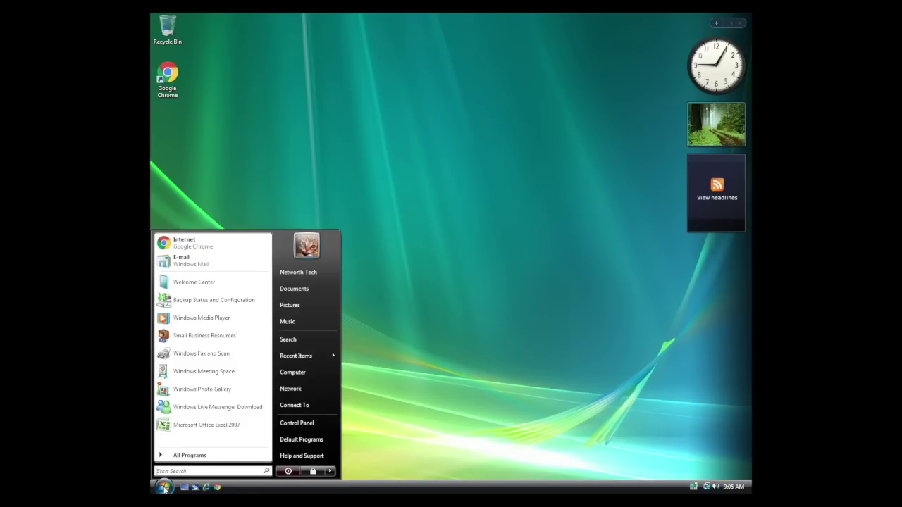
left_click(330, 475)
left_click(357, 449)
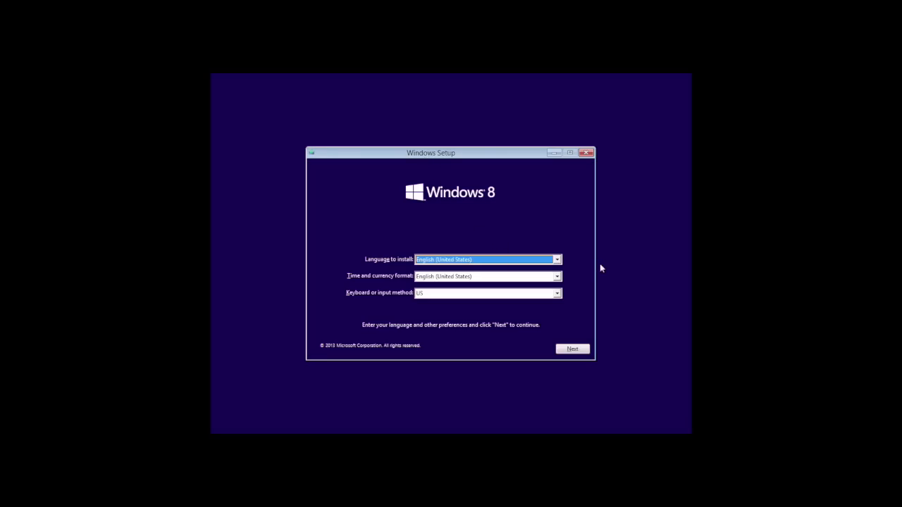
Step: Keep the default English (United States) settings and accept the license terms
left_click(573, 349)
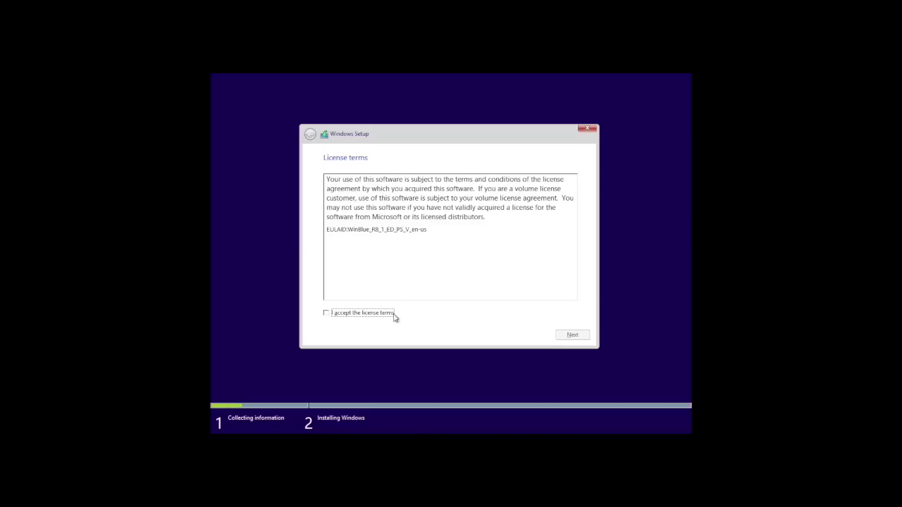
left_click(384, 316)
left_click(557, 336)
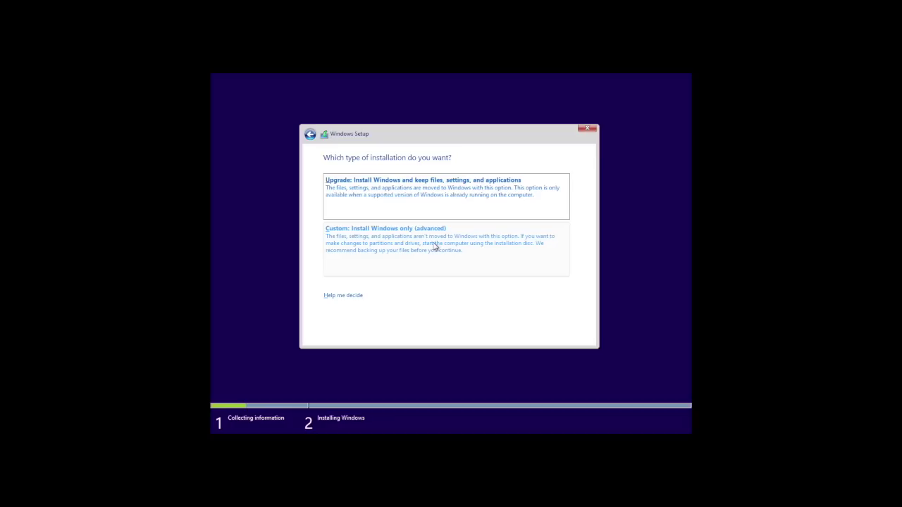
Step: Custom-install onto Drive 0 Partition 1, moving old files to Windows.old
left_click(435, 245)
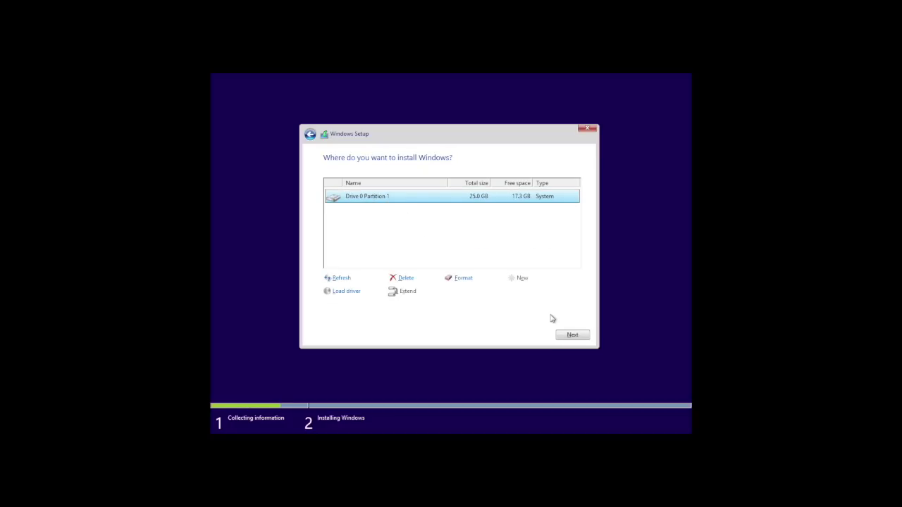
left_click(583, 335)
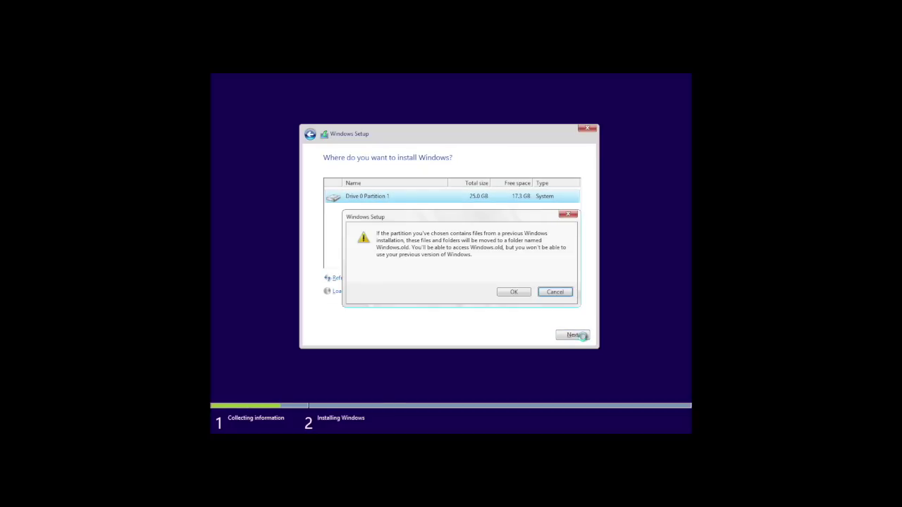
left_click(516, 294)
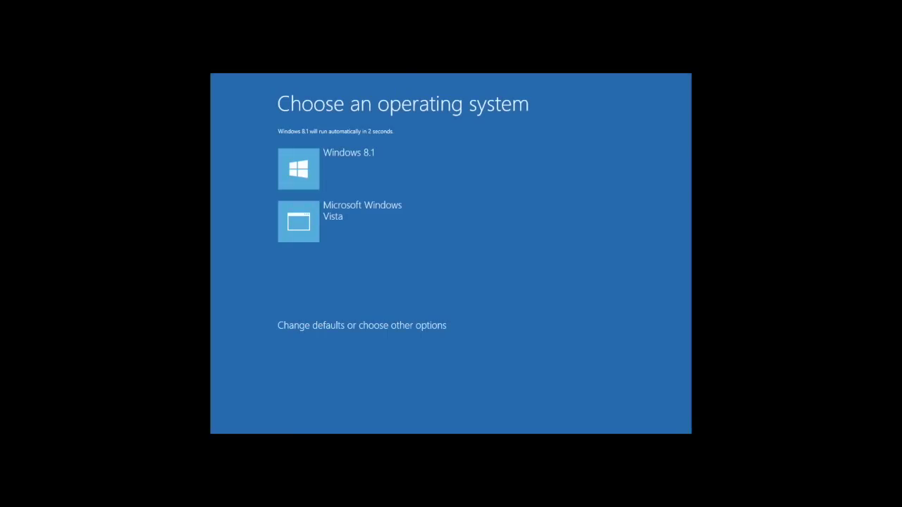
Step: Choose Windows 8.1 instead of Windows Vista at the boot menu
left_click(364, 172)
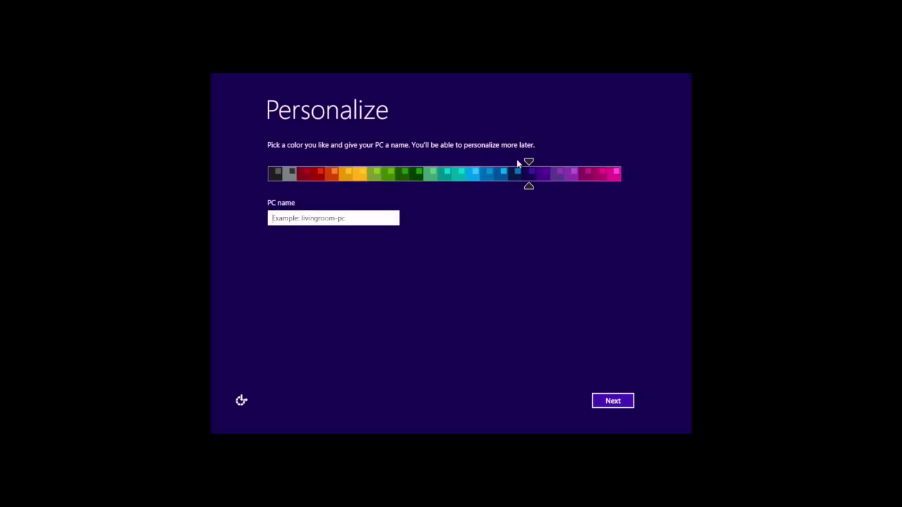
Step: Pick a blue colour and name the PC 'Networth-PC'
left_click_drag(529, 186, 487, 186)
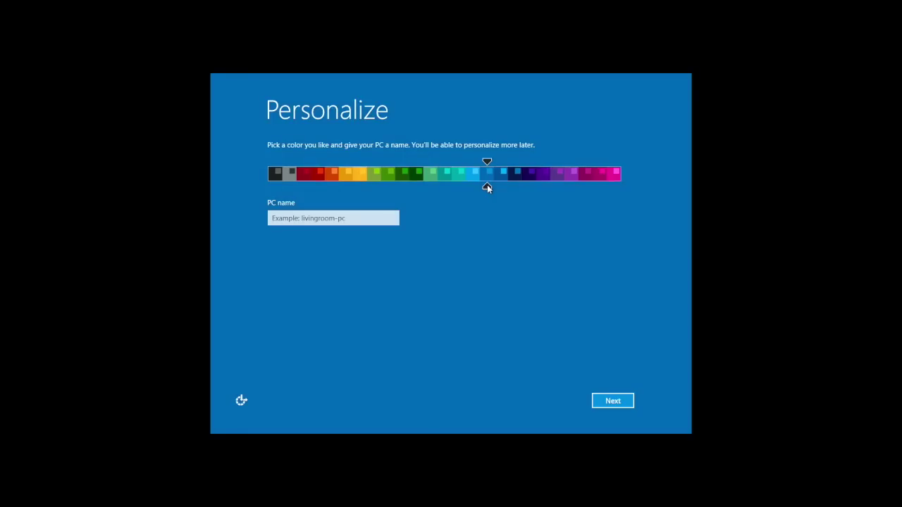
left_click(377, 220)
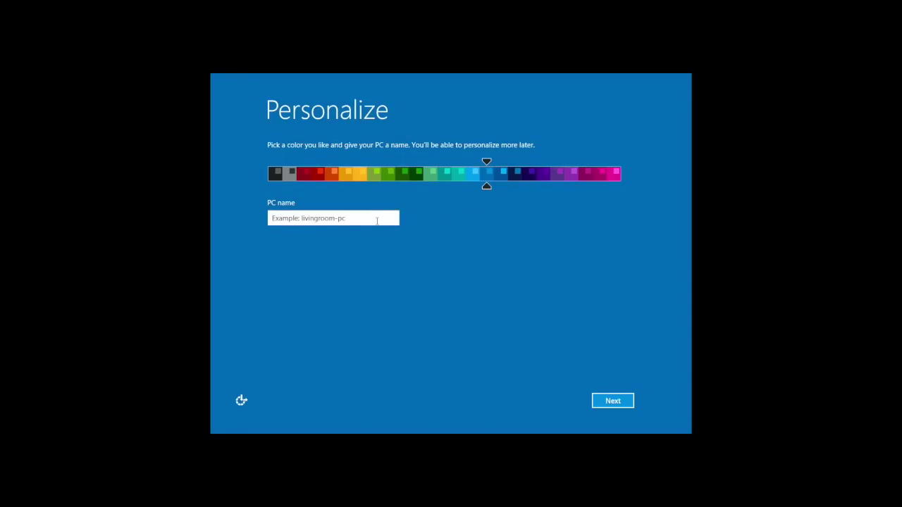
type("Net")
type("worth")
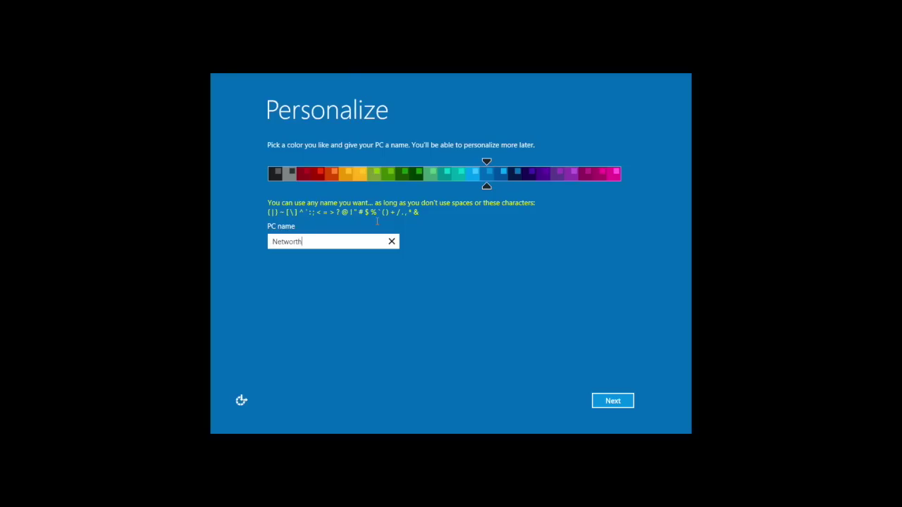
type("-Pc")
key("BackSpace")
type("C")
key("Return")
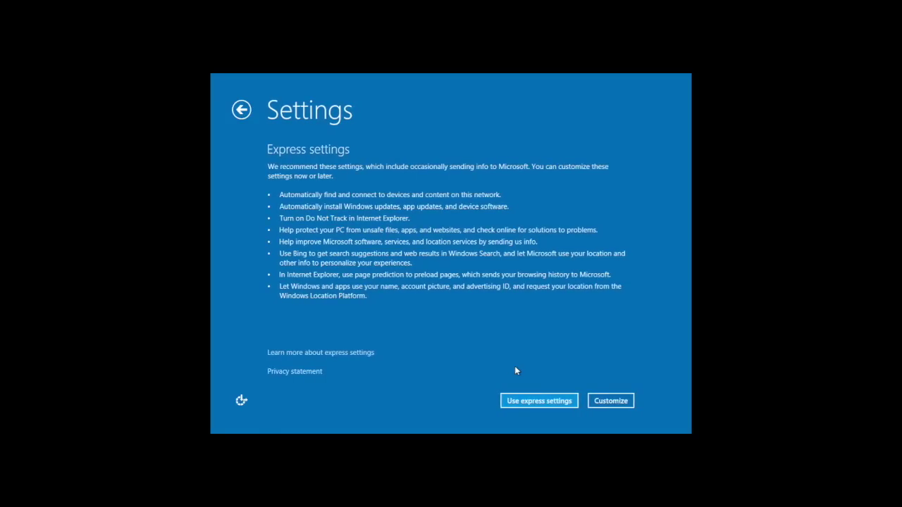
Step: Accept the recommended express settings on the Settings page
left_click(568, 404)
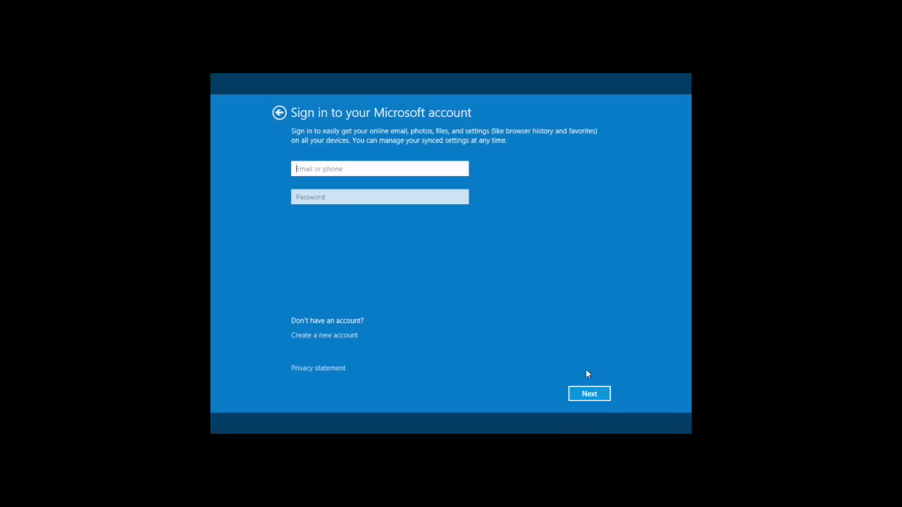
Step: Continue to the Microsoft account sign-in and select the email or phone field
left_click(589, 394)
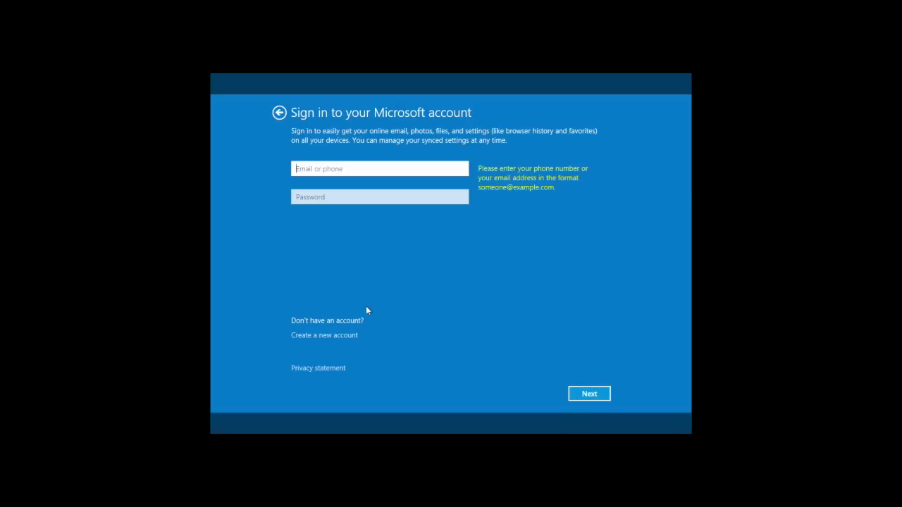
left_click(353, 324)
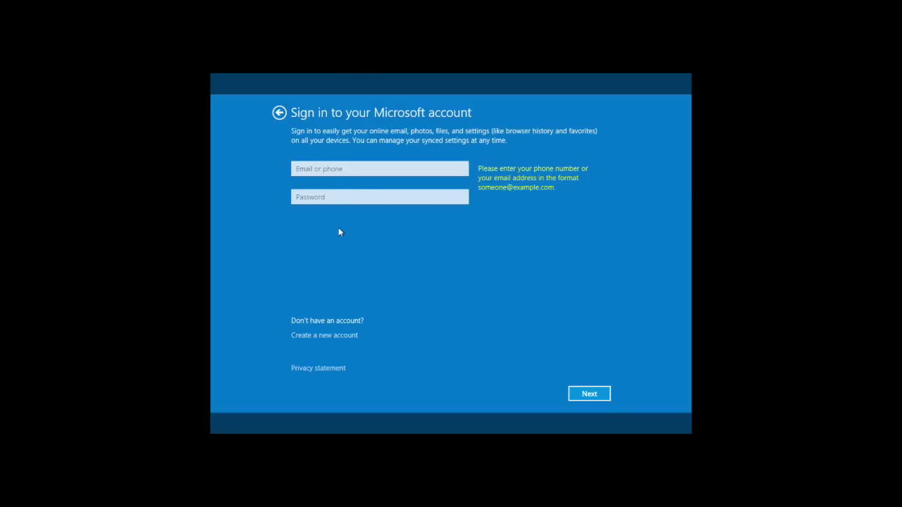
left_click(350, 167)
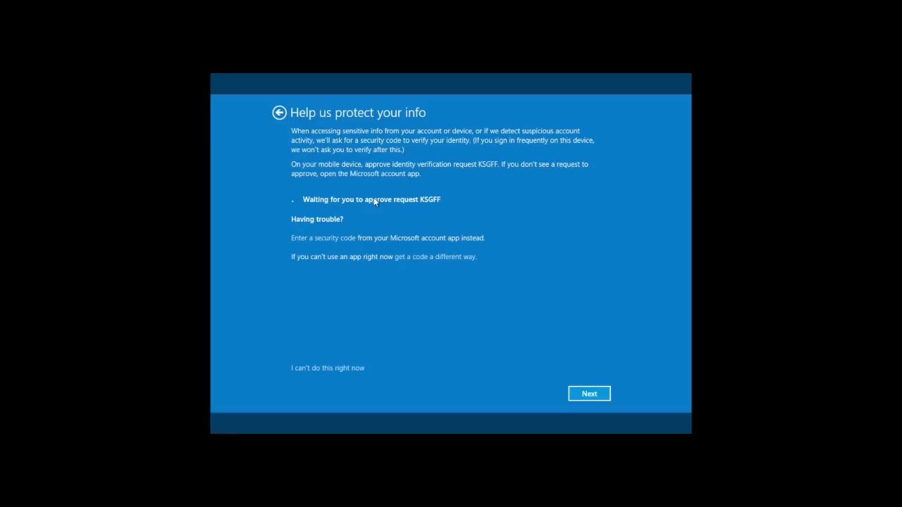
Step: Skip identity verification for now and continue to the PC setup choices
left_click(332, 368)
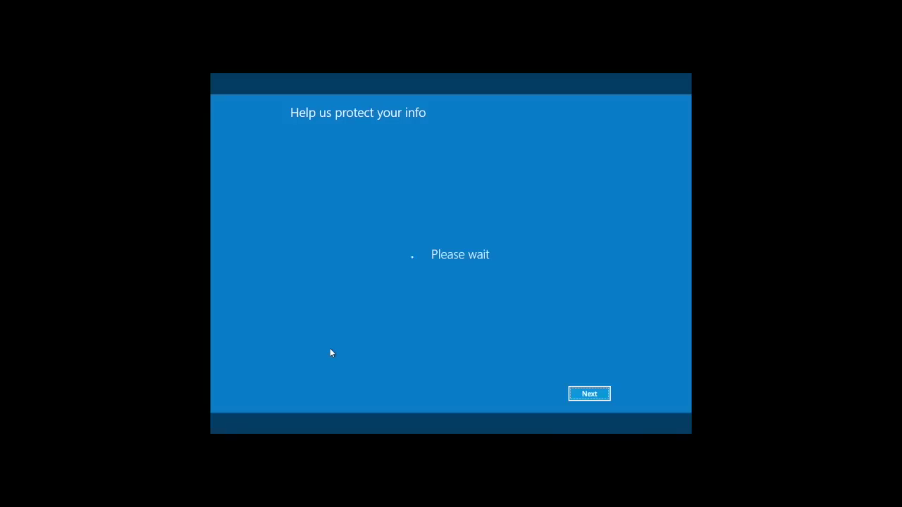
left_click(578, 395)
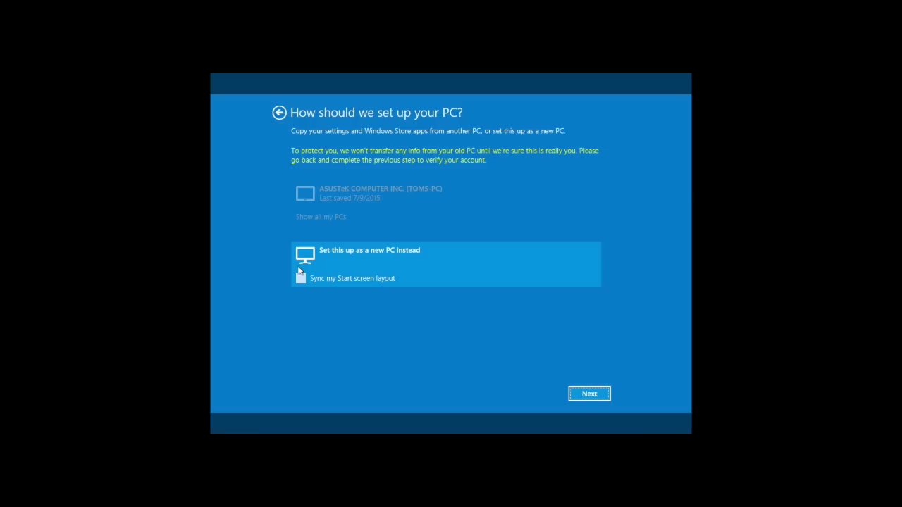
Step: Choose 'Set this up as a new PC instead' and turn off the OneDrive settings
left_click(584, 399)
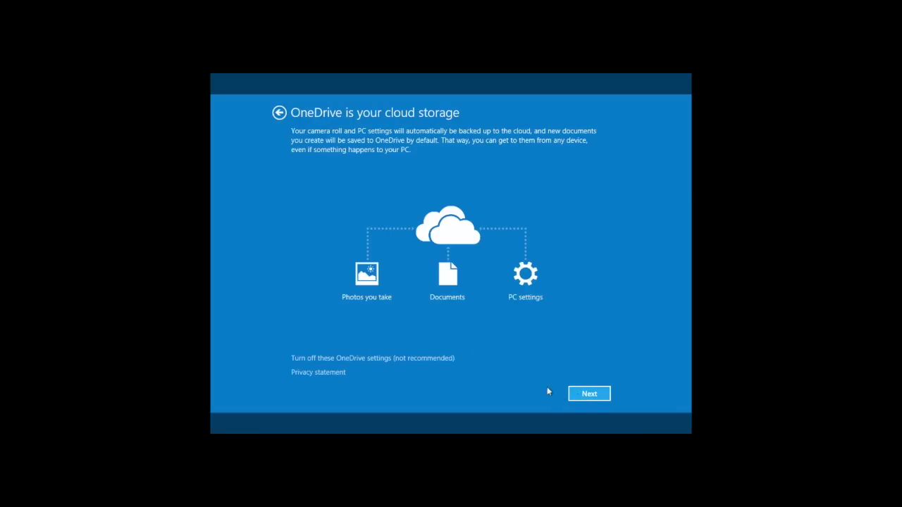
left_click(358, 359)
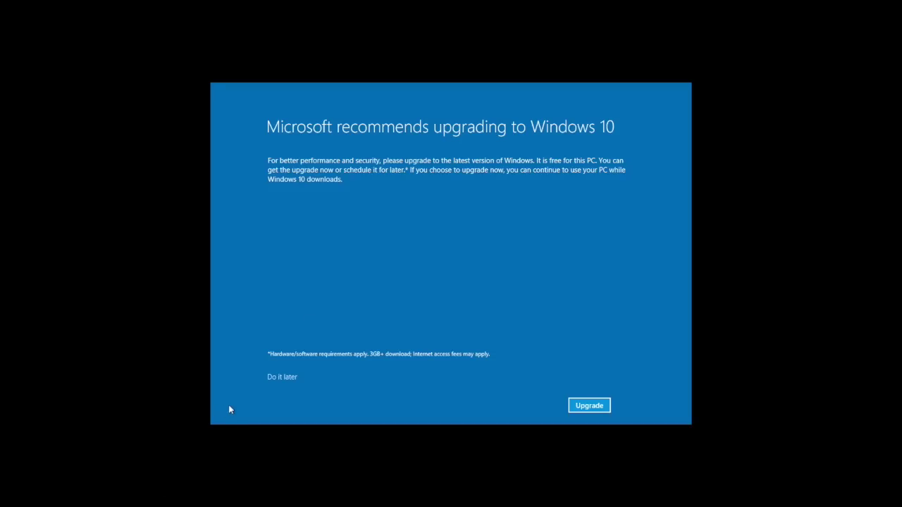
Step: Choose 'Do it later' on the Windows 10 upgrade prompt
left_click(285, 380)
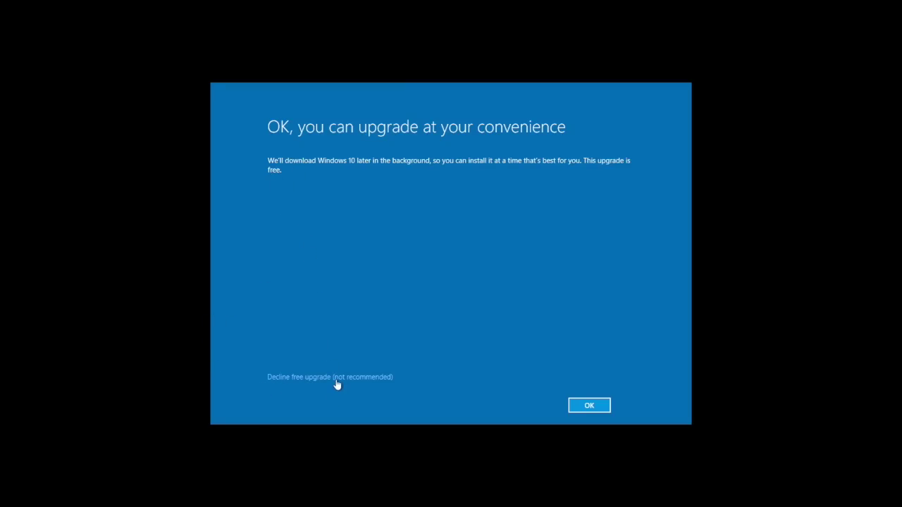
left_click(596, 409)
Step: Dismiss the upgrade notice and bring up the Start screen from the taskbar
left_click(586, 406)
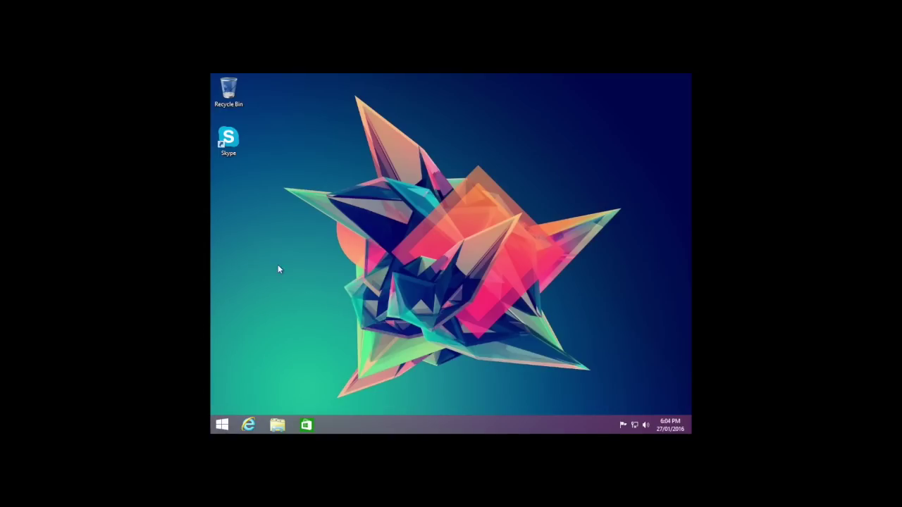
left_click(222, 425)
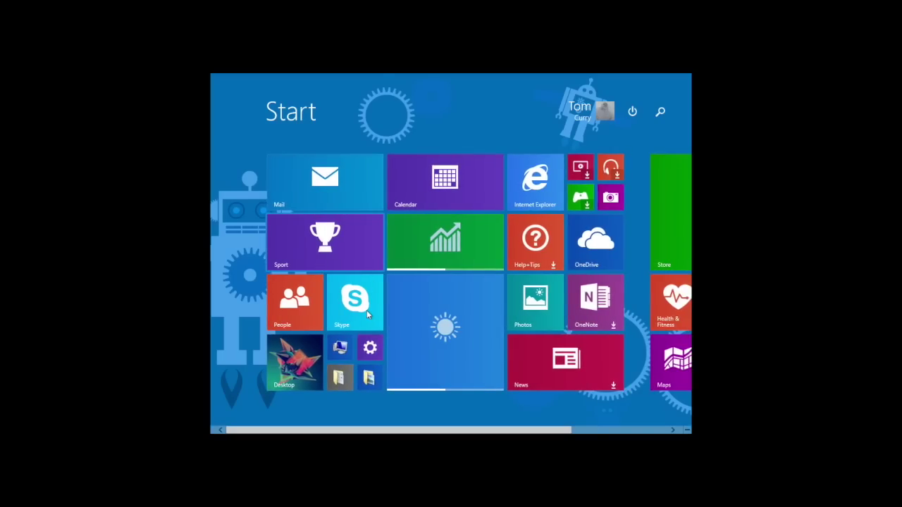
scroll(367, 310, "down", 3)
scroll(367, 310, "up", 3)
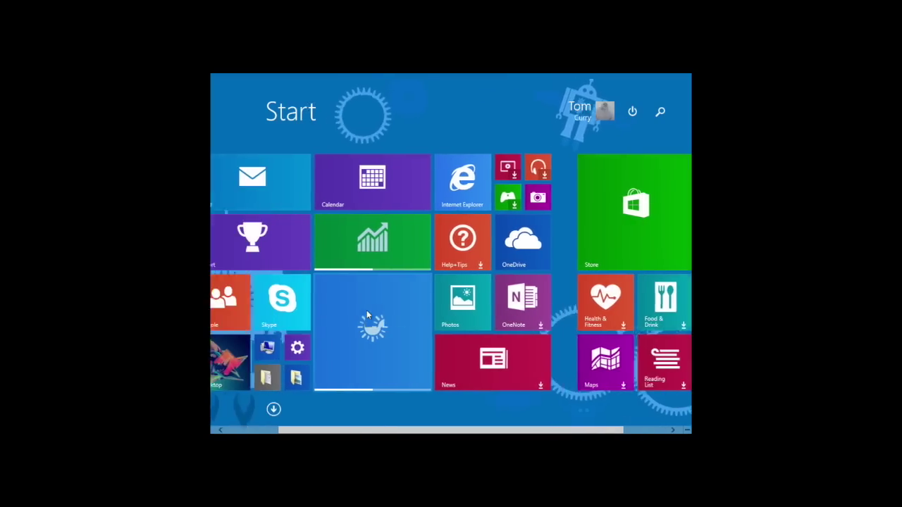
scroll(366, 310, "down", 3)
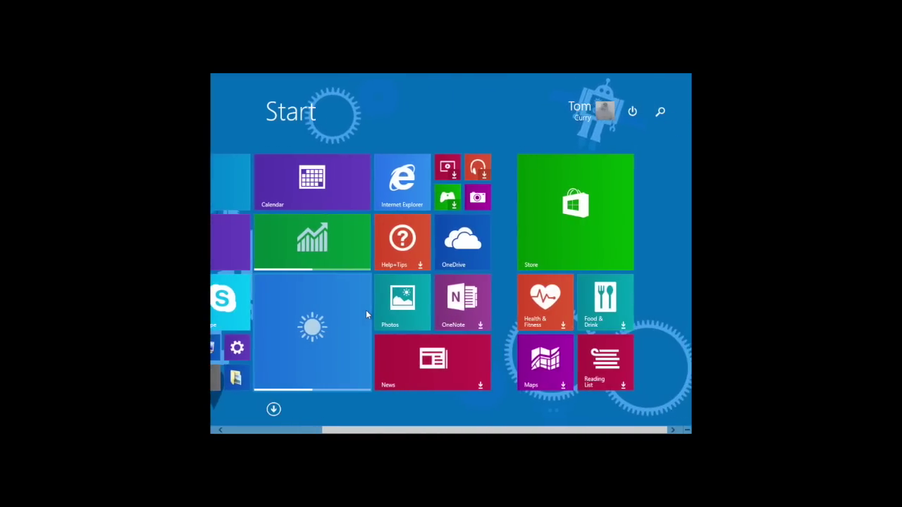
scroll(366, 310, "up", 3)
left_click(273, 408)
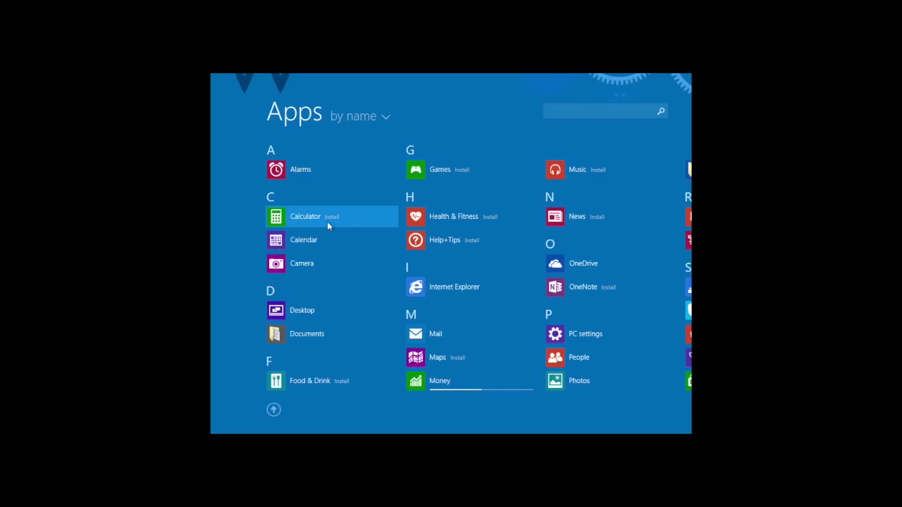
scroll(327, 221, "down", 2)
scroll(327, 222, "down", 2)
scroll(327, 221, "down", 2)
scroll(327, 221, "down", 2)
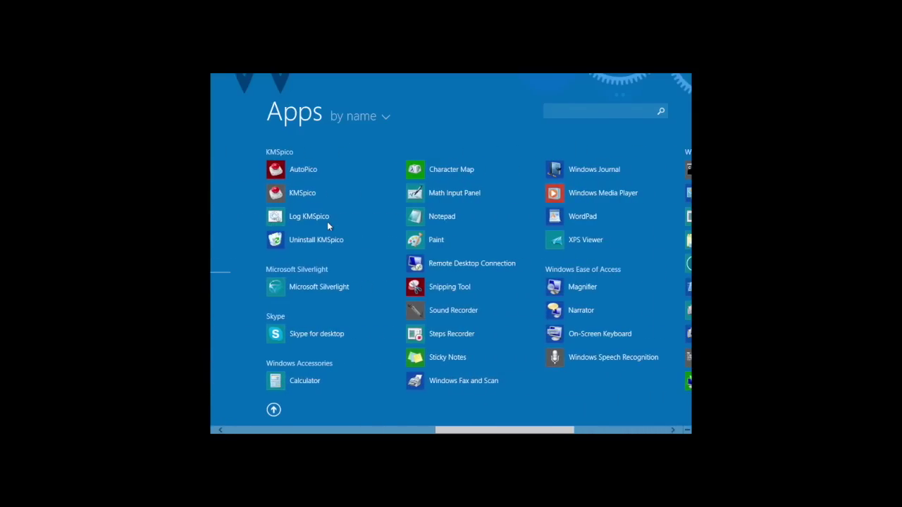
scroll(327, 222, "up", 1)
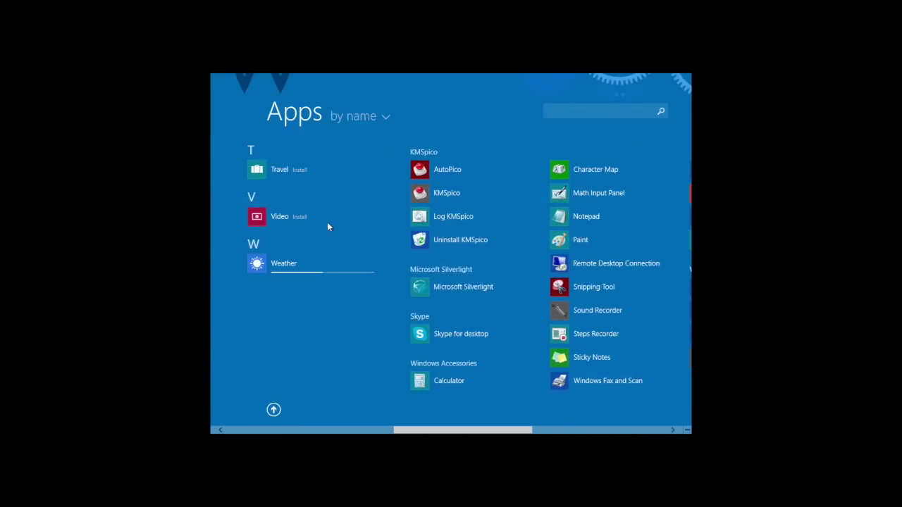
scroll(327, 222, "down", 2)
scroll(327, 222, "down", 2)
scroll(328, 224, "down", 1)
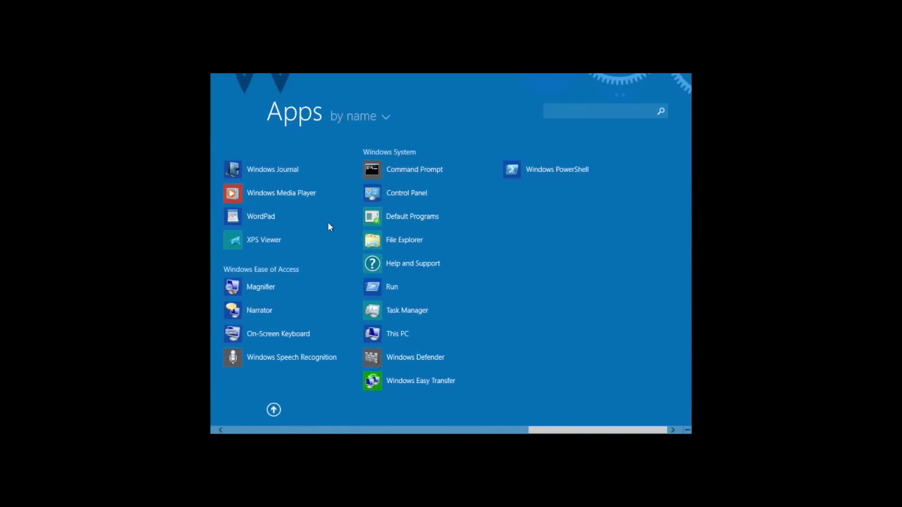
scroll(328, 224, "up", 1)
scroll(328, 224, "up", 3)
scroll(327, 224, "up", 1)
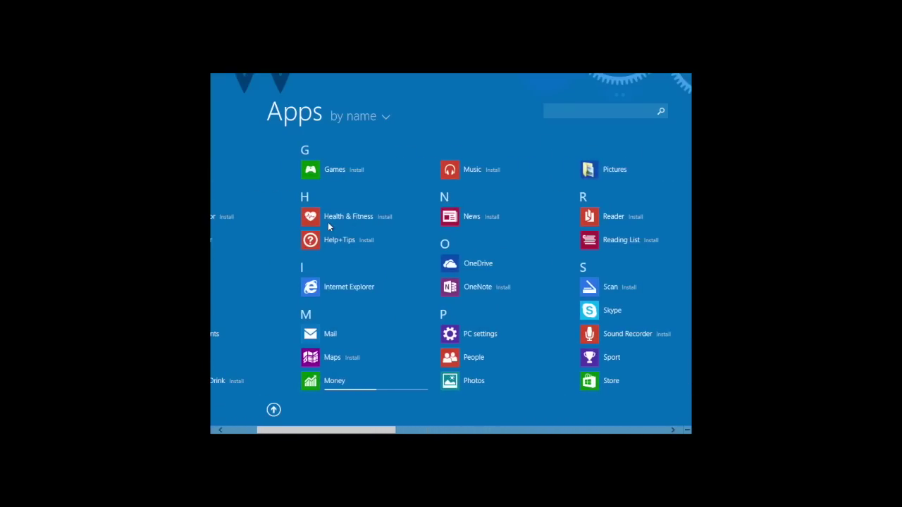
scroll(327, 222, "up", 1)
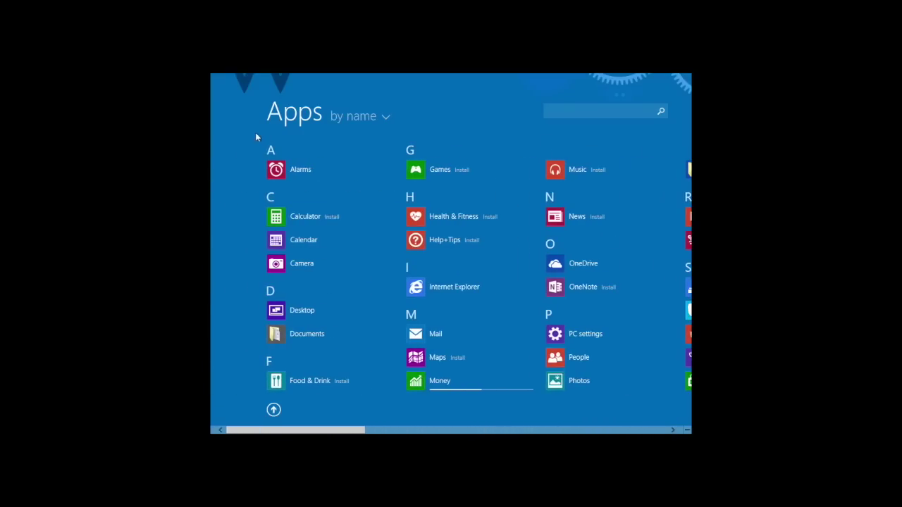
left_click(274, 411)
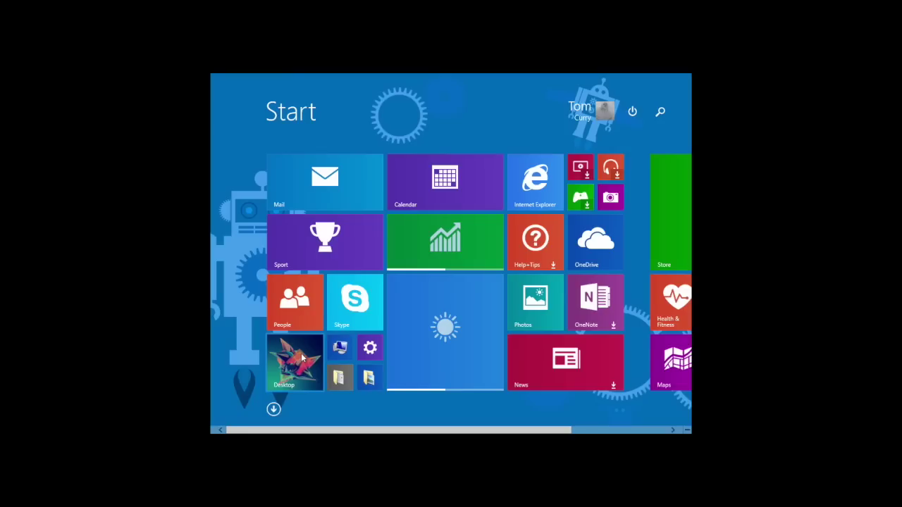
left_click(301, 358)
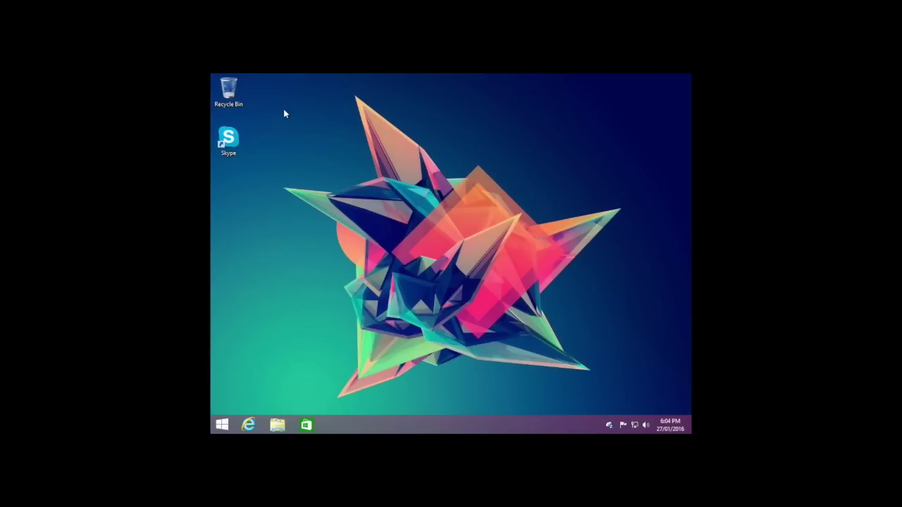